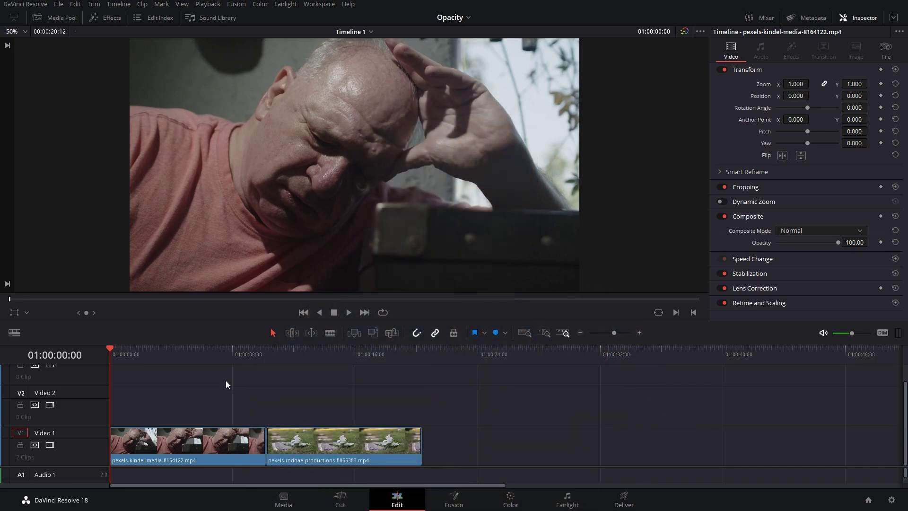
Play through the sad man and flower clips, then stop and select the flower clip
left_click_drag(111, 352, 182, 355)
key("space")
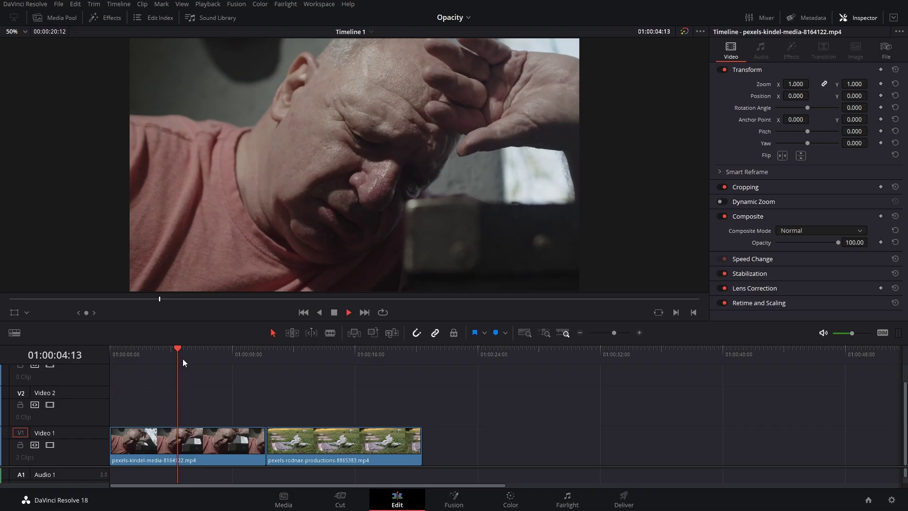
left_click(277, 353)
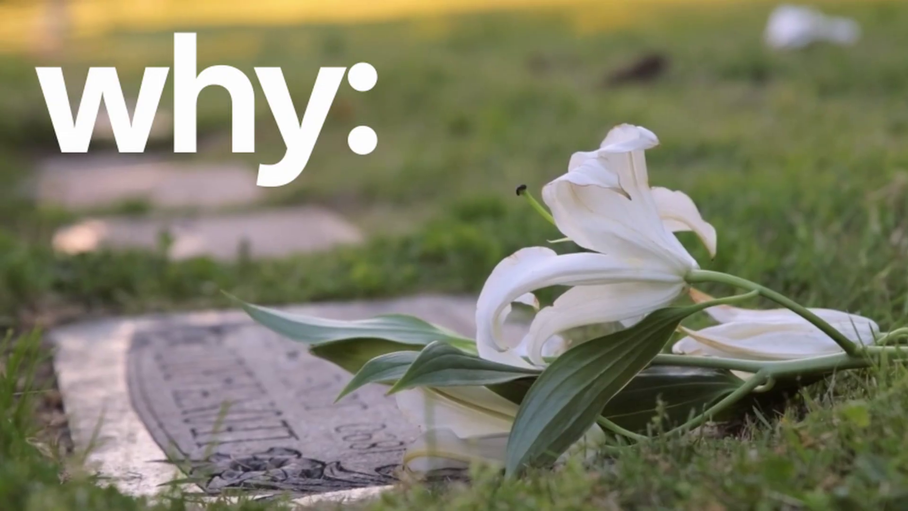
key("space")
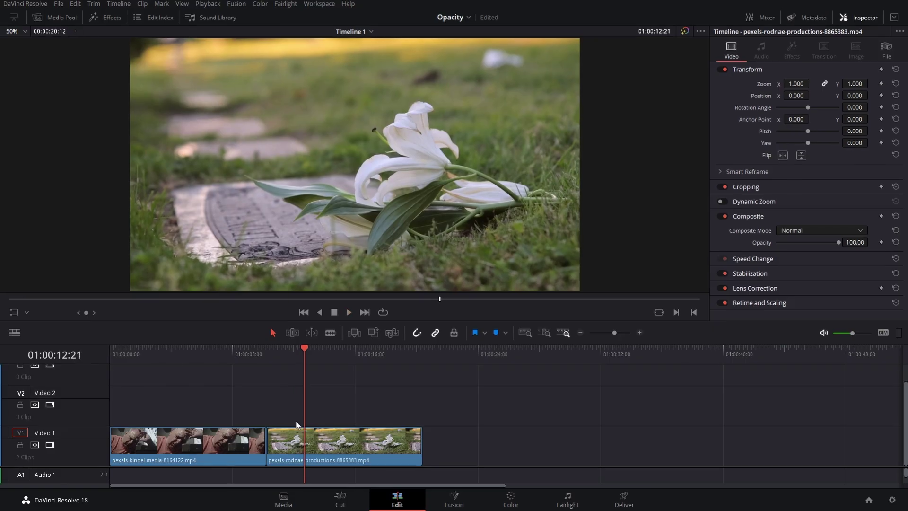
left_click(340, 440)
Move the flower clip onto Video 2 at the timeline start and select it
left_click_drag(386, 437, 209, 392)
left_click(145, 333)
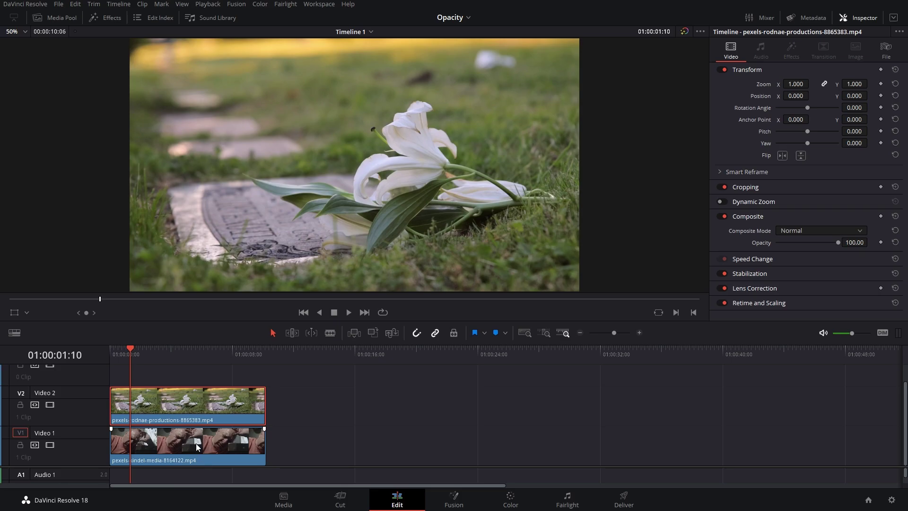
left_click(186, 410)
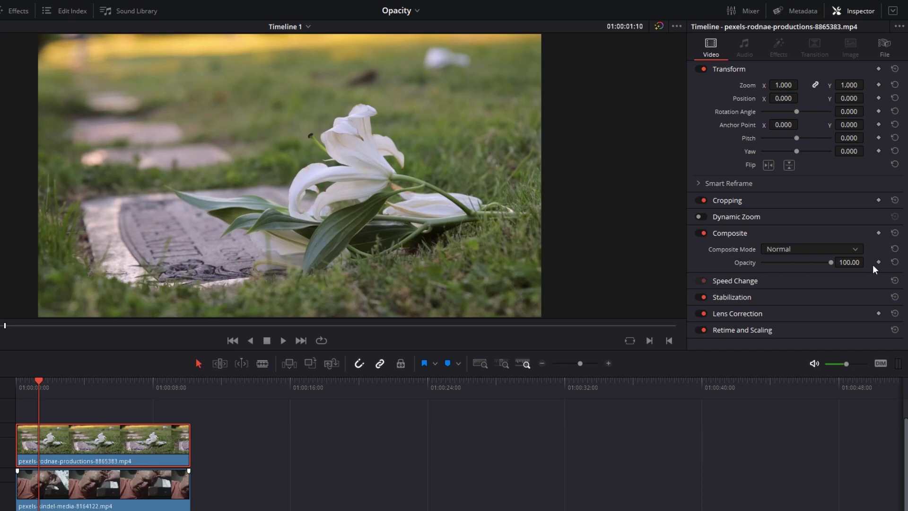
Set the flower clip's opacity to 50 and play the blend from the start
left_click_drag(831, 262, 799, 263)
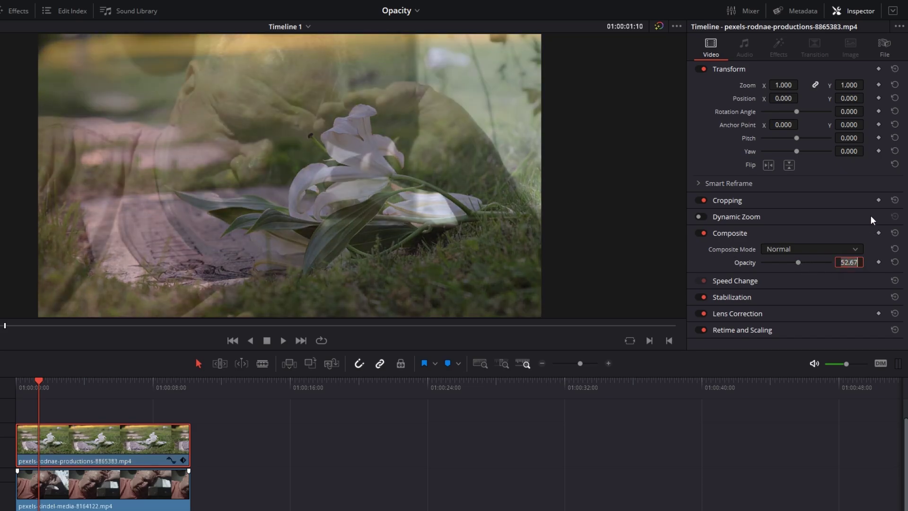
type("50")
key("Return")
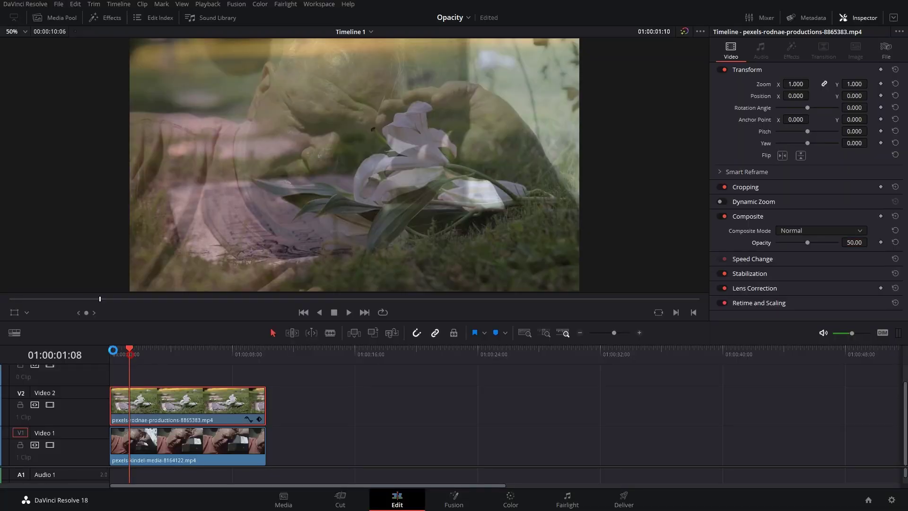
left_click_drag(131, 352, 109, 351)
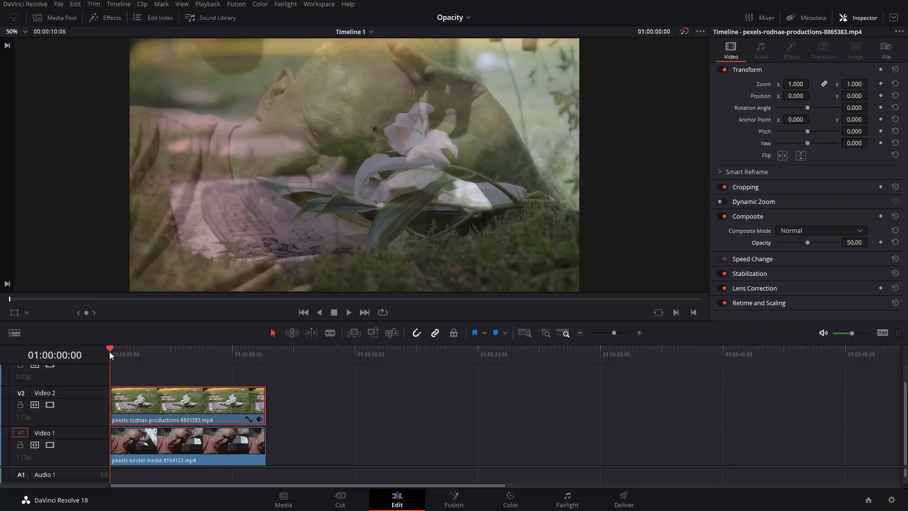
key("space")
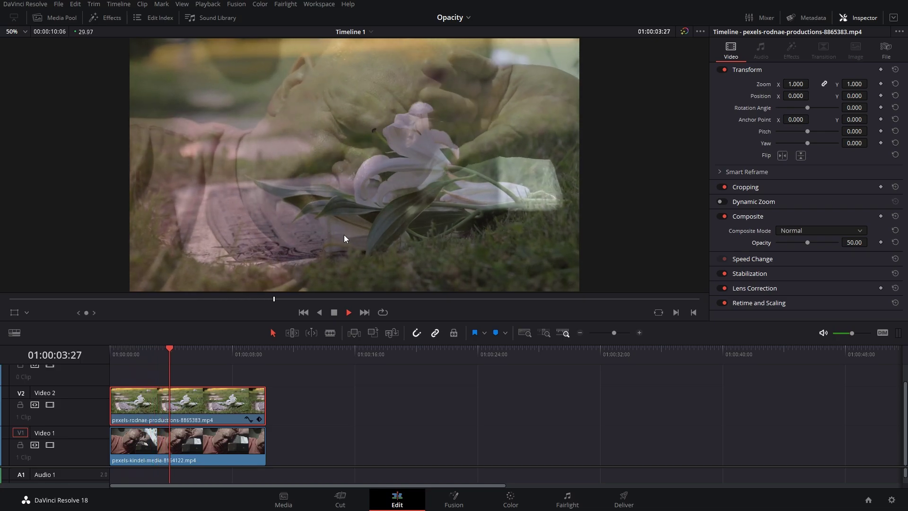
Add a fade-in to the flower clip, preview it from the start, and reselect the clip
left_click_drag(111, 389, 135, 390)
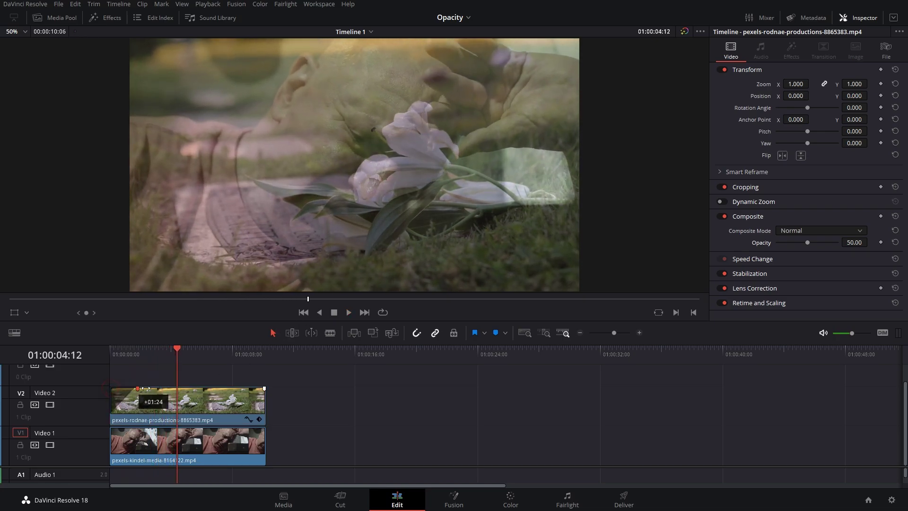
left_click(132, 352)
left_click_drag(133, 353, 110, 353)
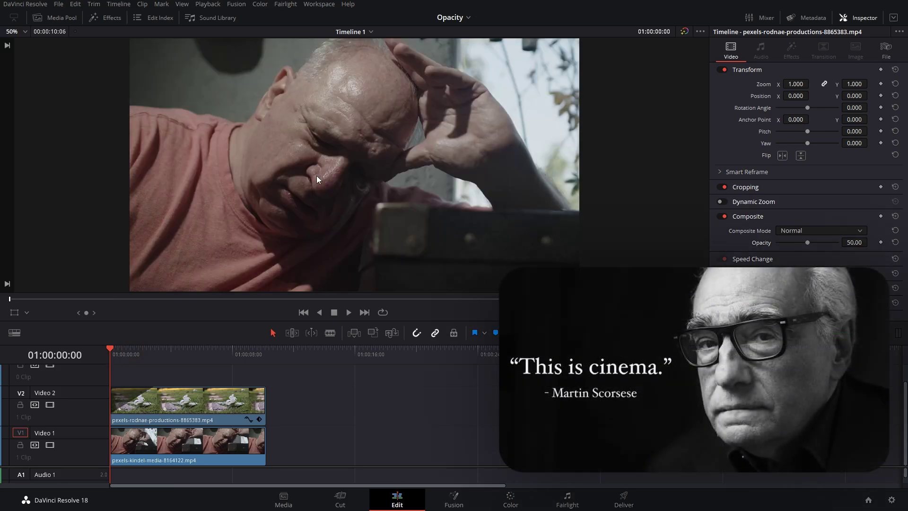
key("space")
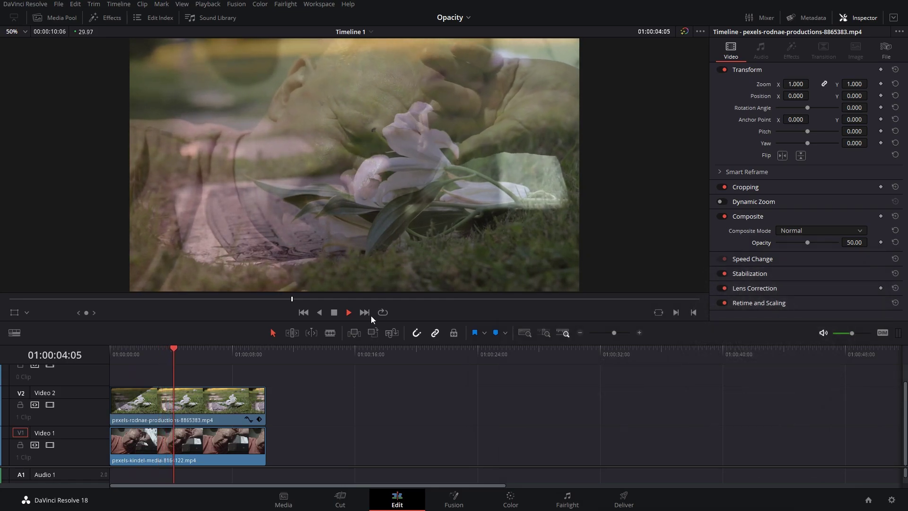
key("space")
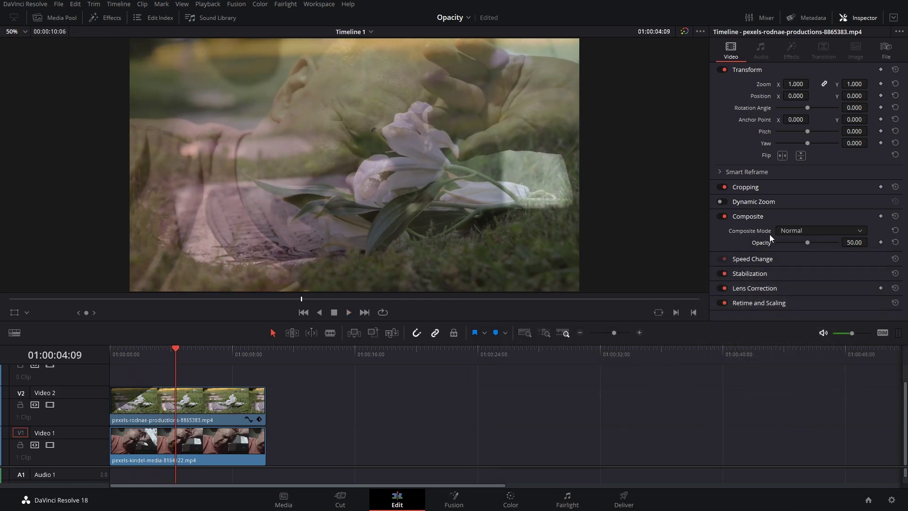
left_click(204, 393)
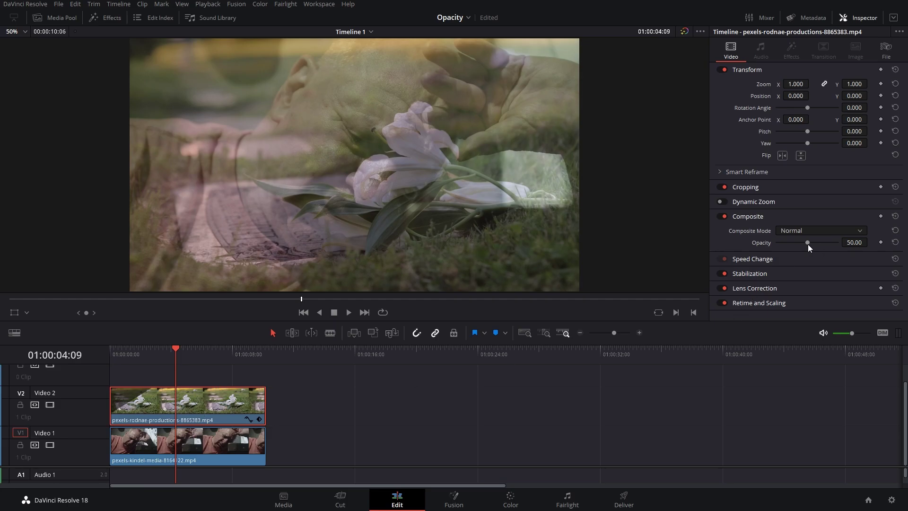
Restore the flower clip's opacity to 100 and set its composite mode to Hardlight
left_click_drag(808, 244, 841, 241)
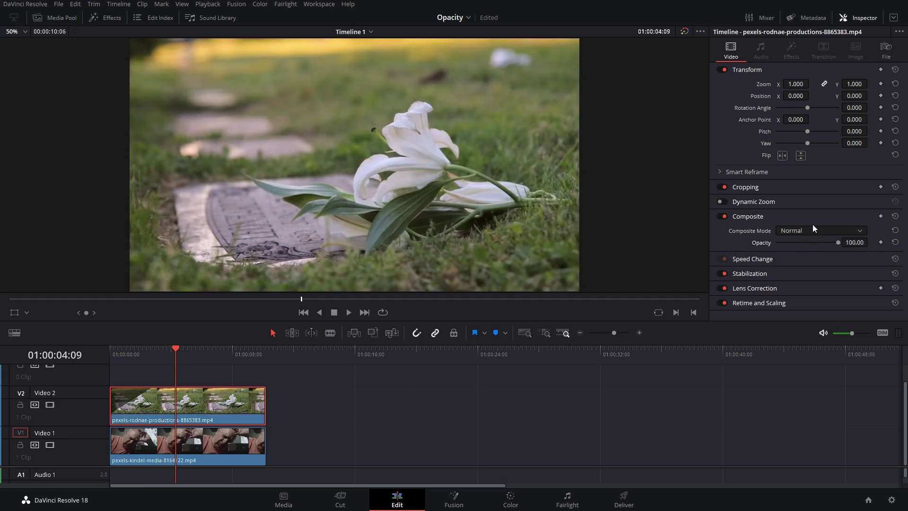
left_click(814, 229)
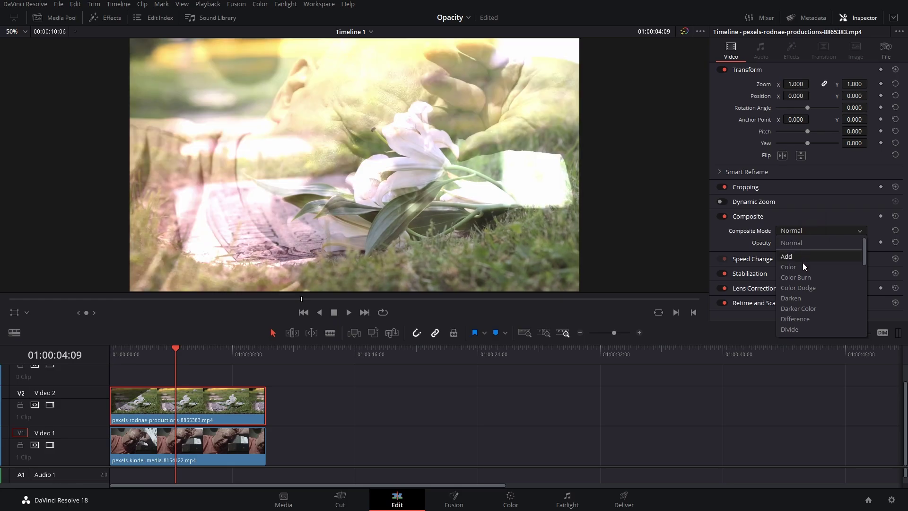
scroll(805, 279, "down", 4)
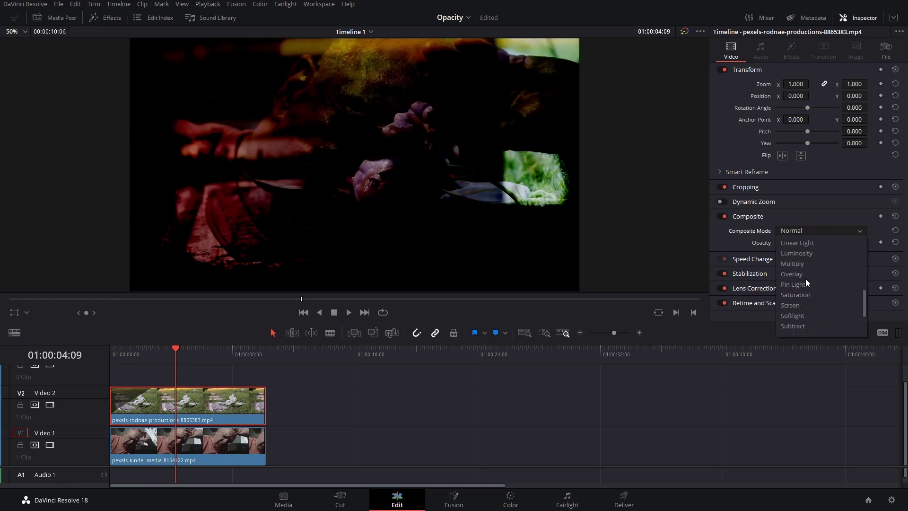
scroll(805, 278, "down", 3)
scroll(806, 280, "up", 7)
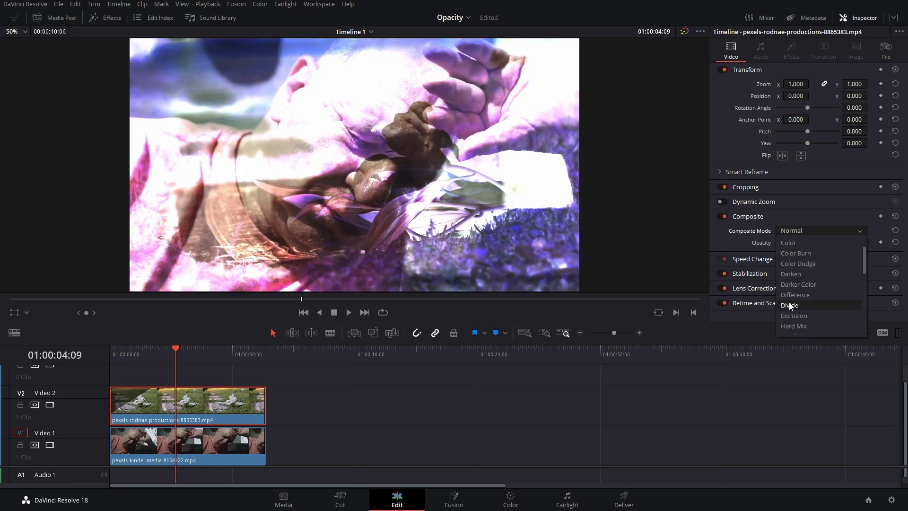
scroll(789, 305, "down", 5)
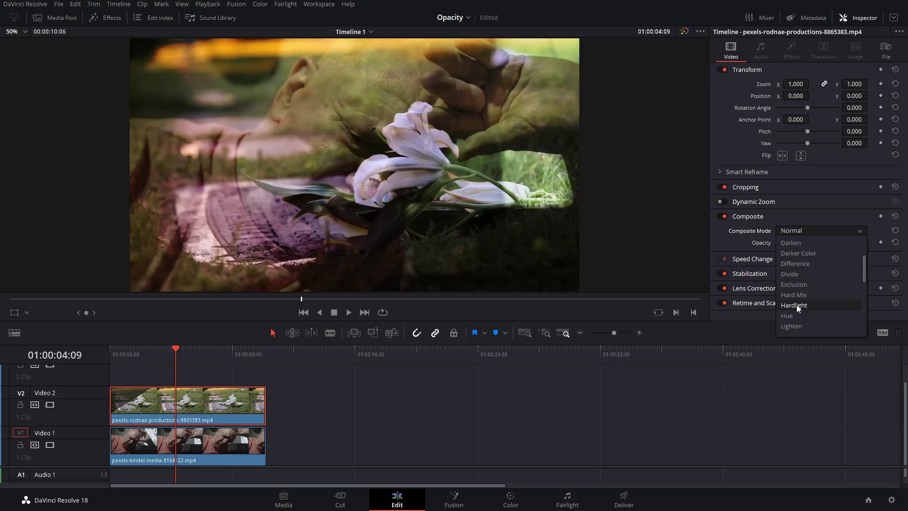
left_click(796, 304)
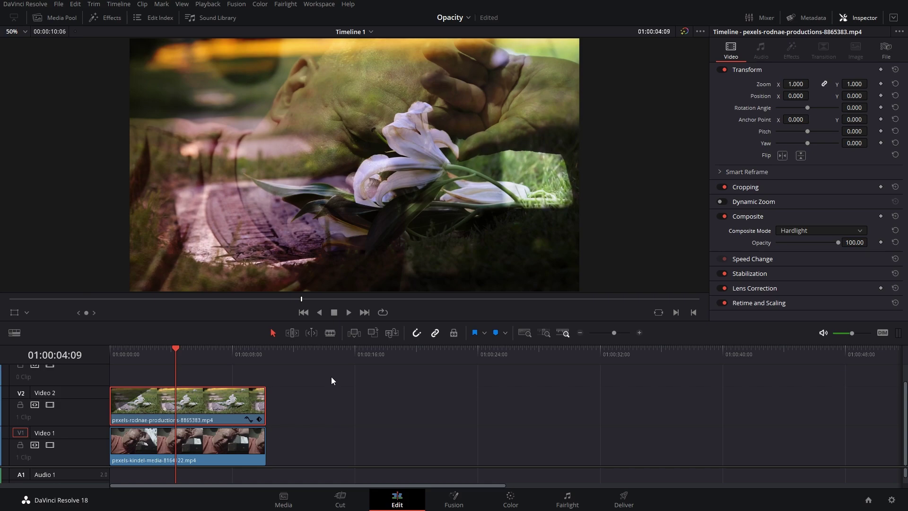